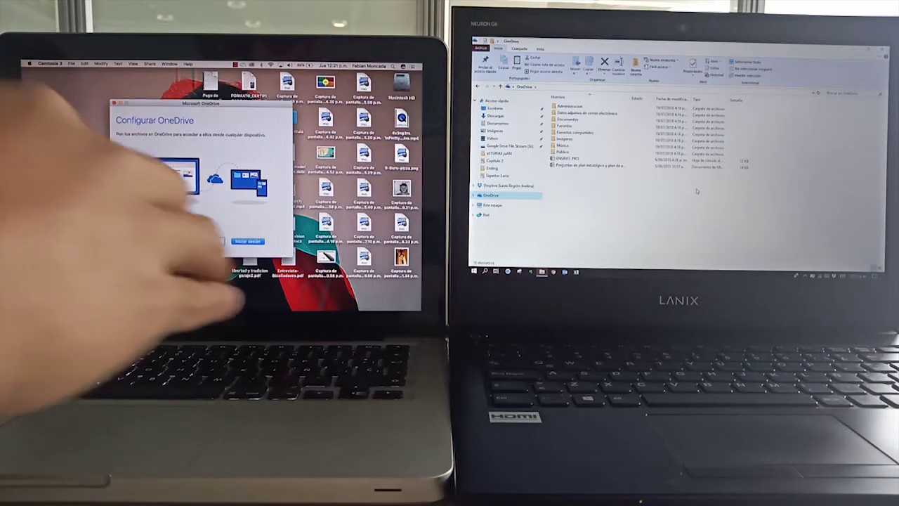
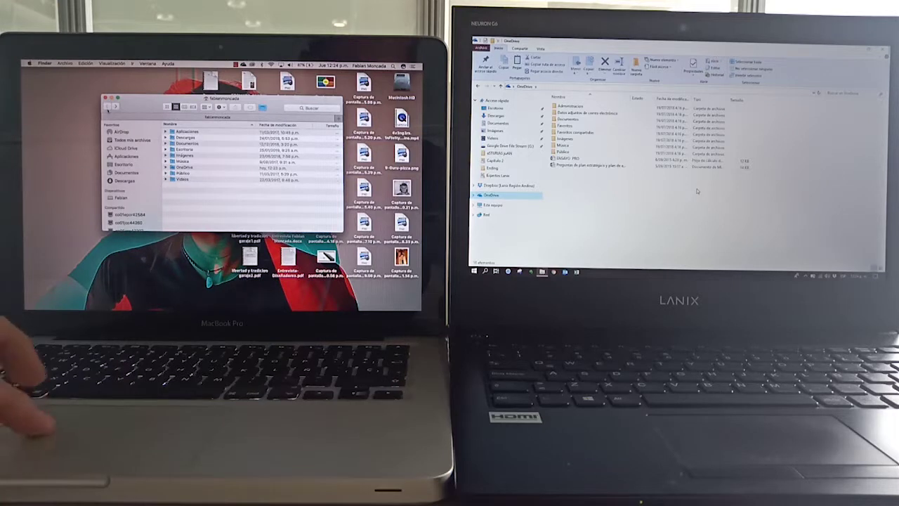
Enter the account e-mail, then create a folder named 'back up' inside the OneDrive folder
{"action": "double_click", "coordinate": [181, 167]}
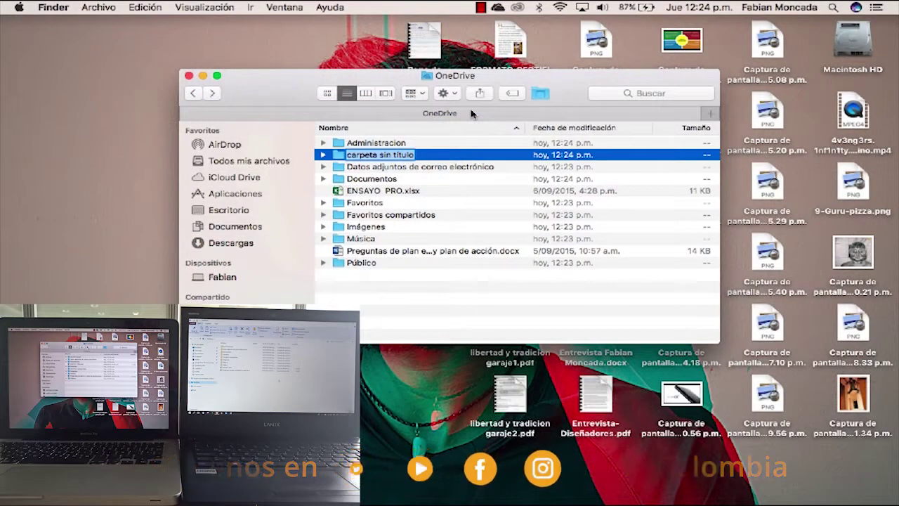
{"action": "type", "text": "back"}
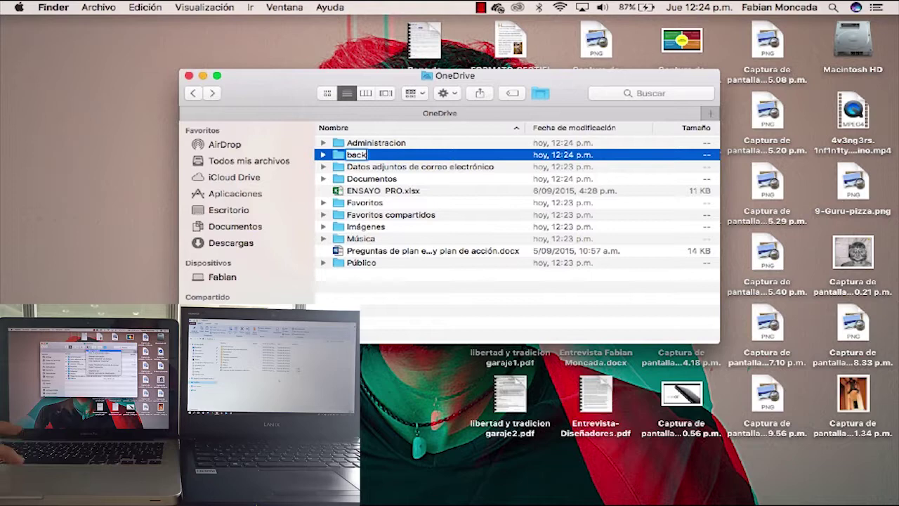
{"action": "type", "text": " up"}
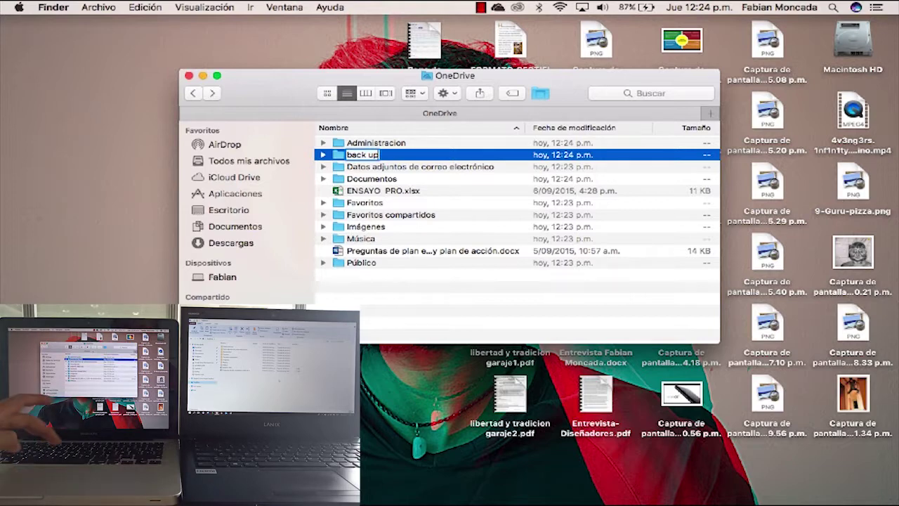
{"action": "key", "text": "Return"}
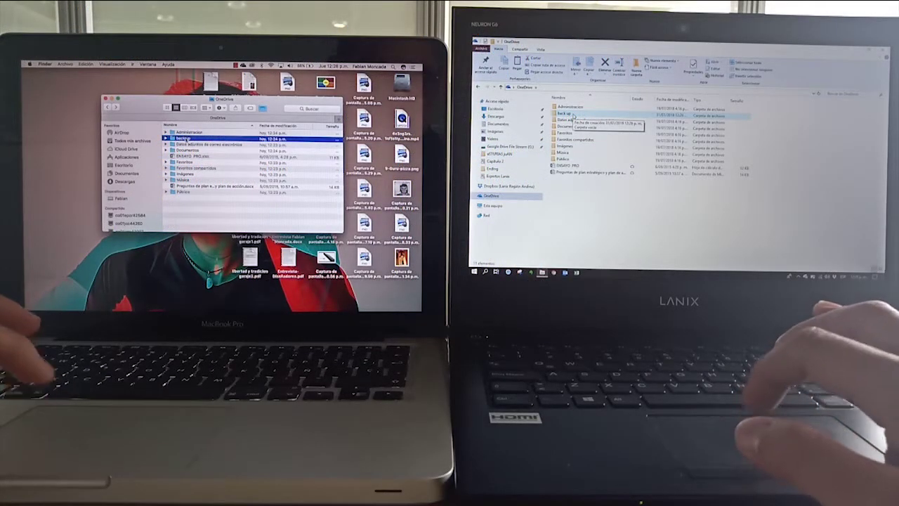
Open the back up folder both in Finder on the Mac and in Explorer's OneDrive
{"action": "left_click", "coordinate": [574, 114]}
{"action": "double_click", "coordinate": [185, 139]}
{"action": "double_click", "coordinate": [574, 114]}
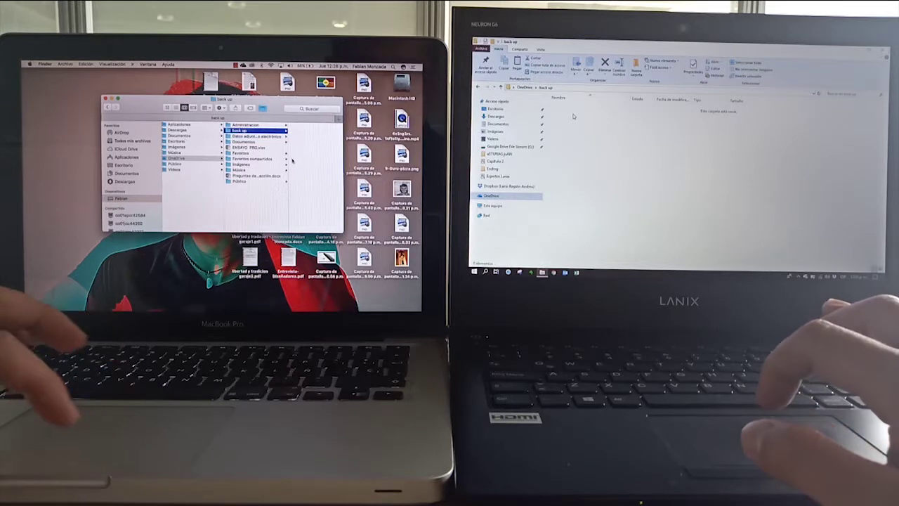
Copy a desktop screenshot into the Mac's back up folder and bring up options in the empty Explorer folder
{"action": "left_click", "coordinate": [364, 153]}
{"action": "left_click_drag", "start_coordinate": [364, 156], "coordinate": [311, 154]}
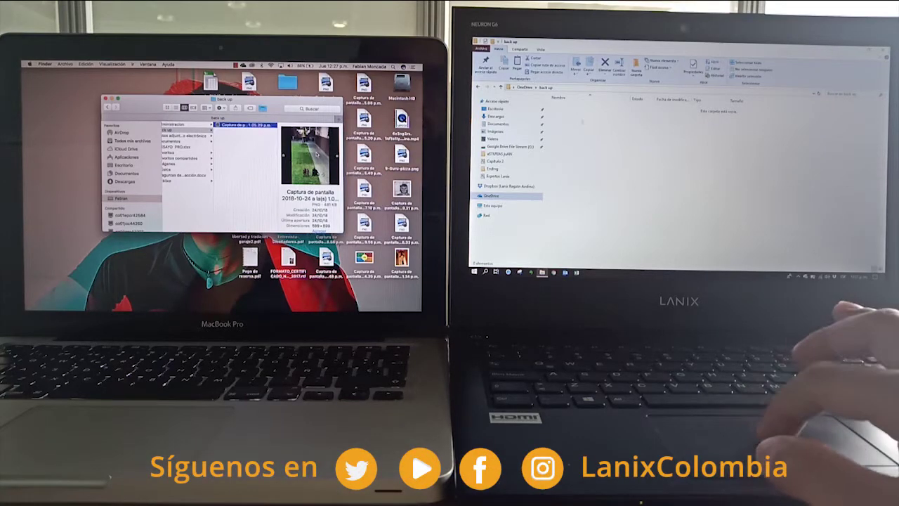
{"action": "right_click", "coordinate": [581, 112]}
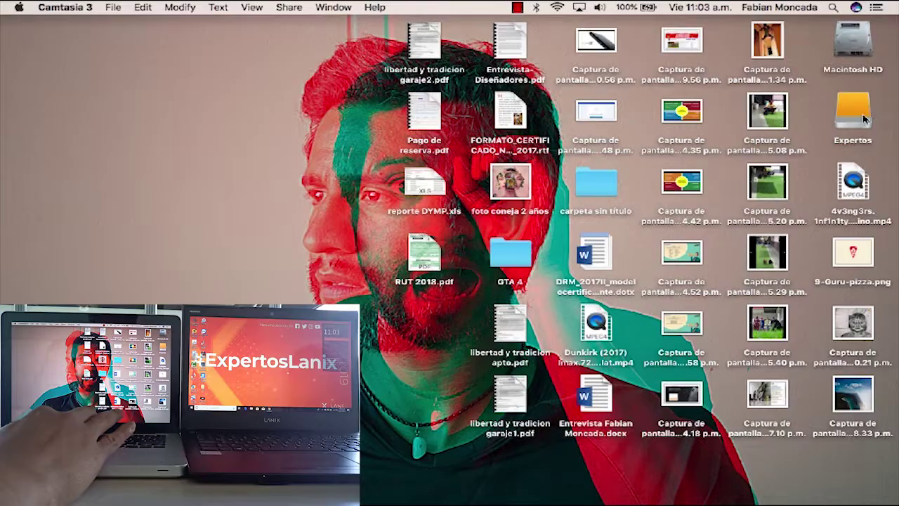
Place the Expertos drive window and the Macintosh HD Documentos folder side by side
{"action": "double_click", "coordinate": [862, 118]}
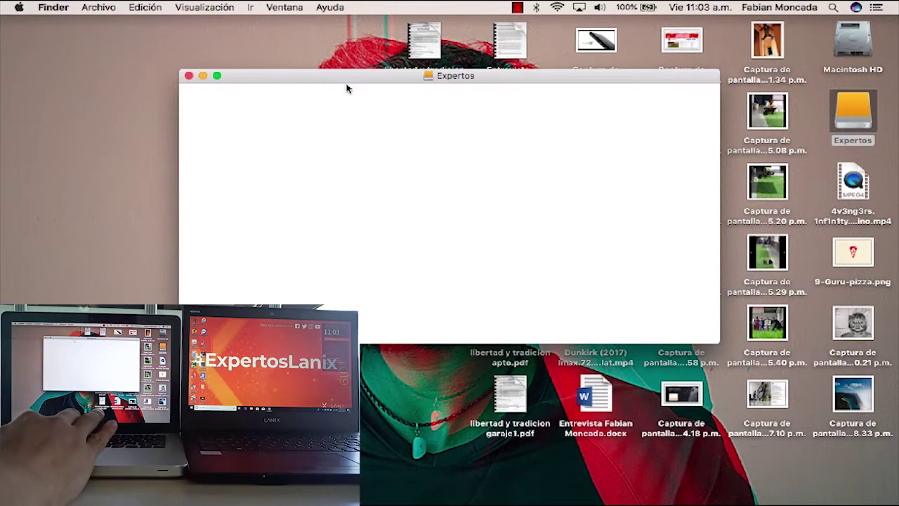
{"action": "left_click_drag", "start_coordinate": [341, 77], "coordinate": [512, 92]}
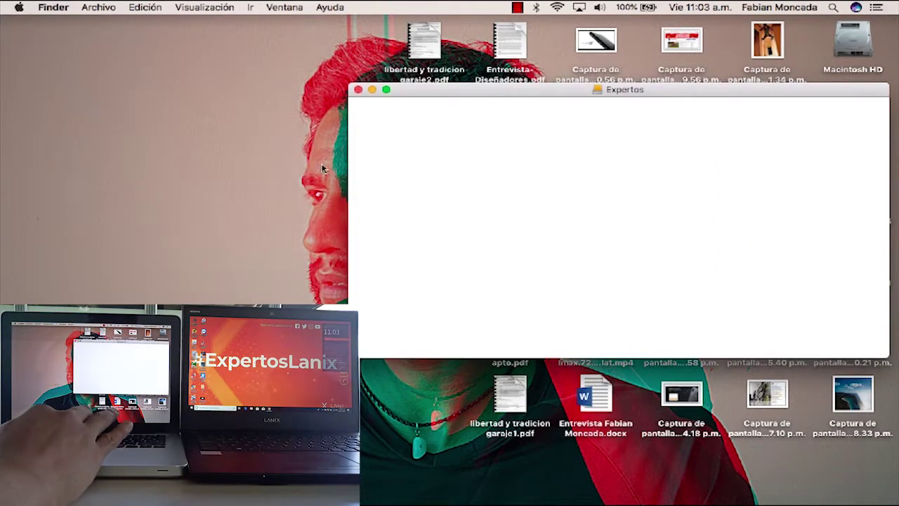
{"action": "left_click_drag", "start_coordinate": [349, 168], "coordinate": [522, 163]}
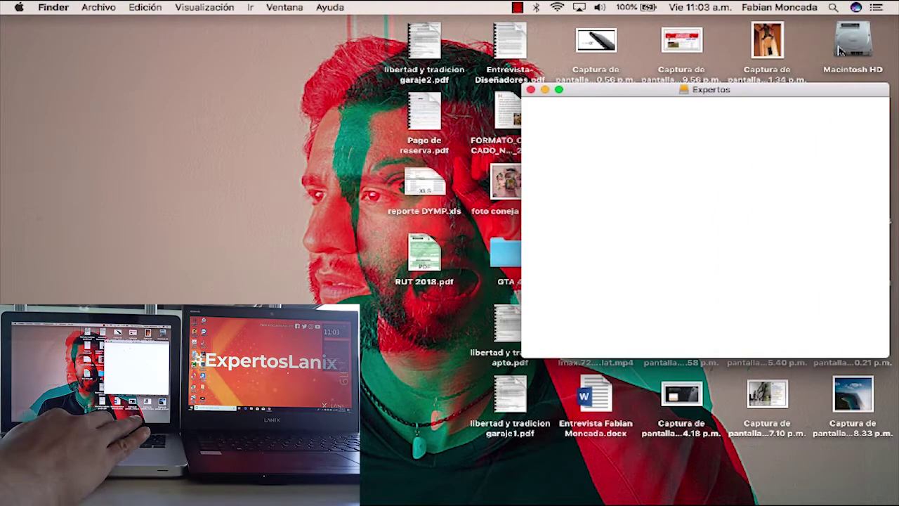
{"action": "left_click", "coordinate": [347, 137]}
{"action": "key", "text": "super+o"}
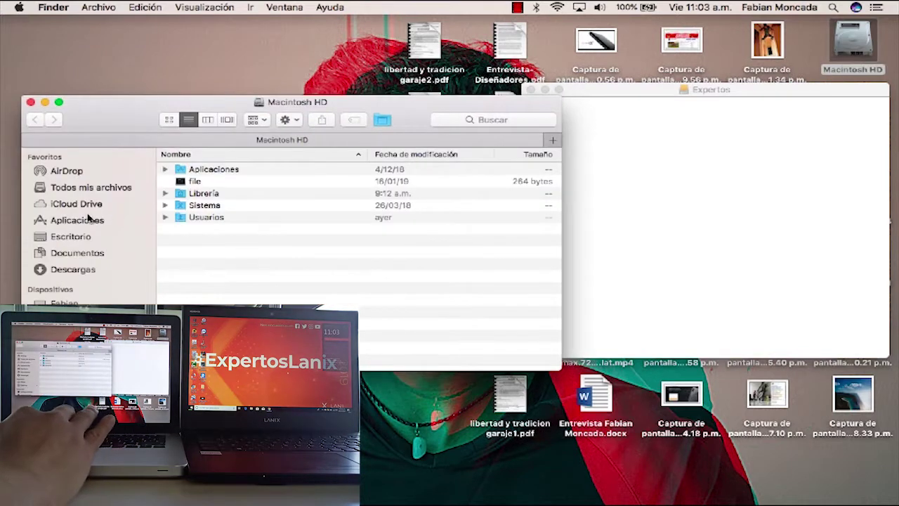
{"action": "left_click", "coordinate": [76, 255]}
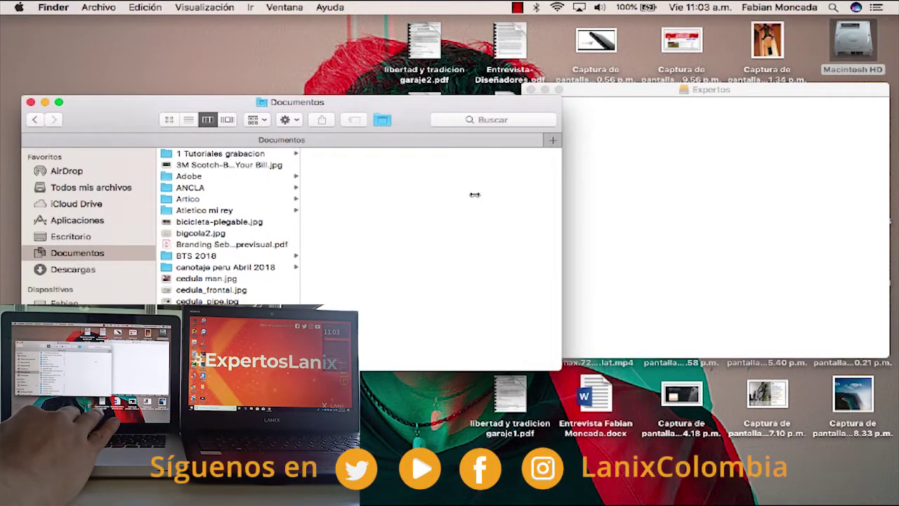
{"action": "left_click_drag", "start_coordinate": [378, 109], "coordinate": [411, 96]}
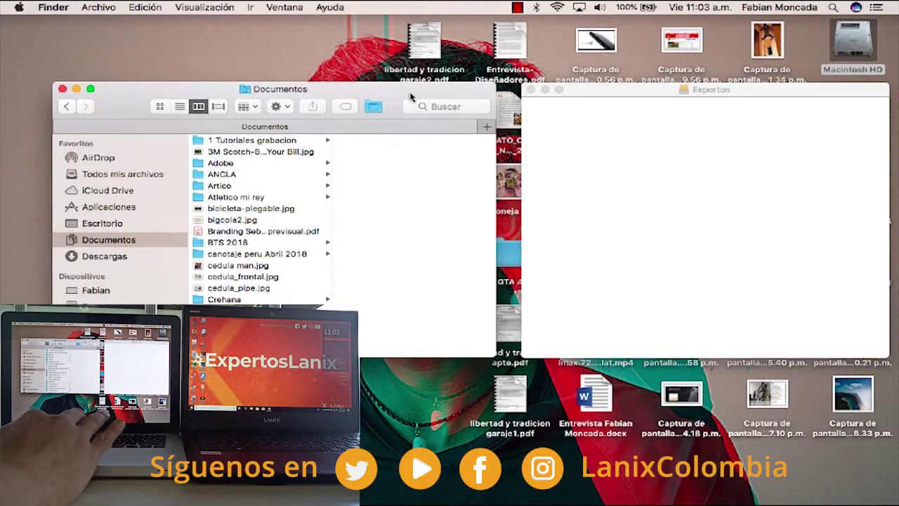
Drag bicicleta-plegable.jpg from Documentos onto the Expertos drive window
{"action": "left_click", "coordinate": [266, 214]}
{"action": "left_click_drag", "start_coordinate": [266, 214], "coordinate": [677, 199]}
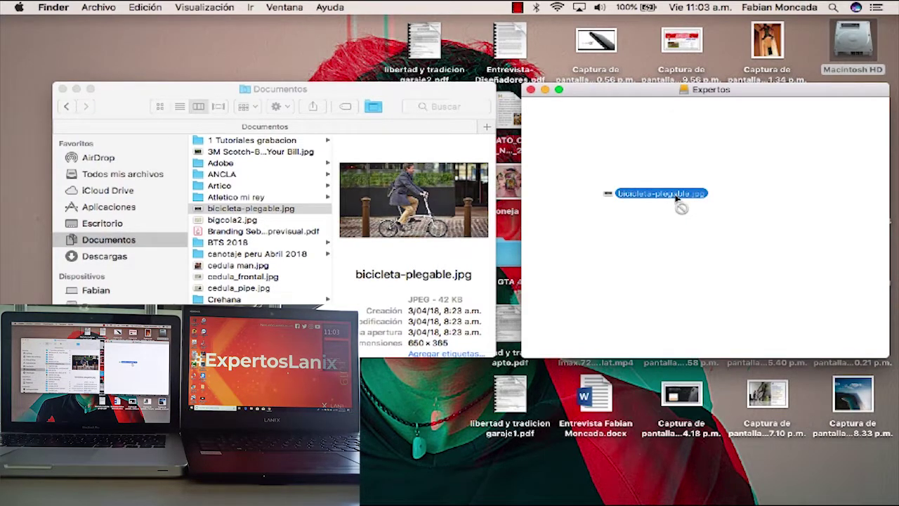
{"action": "left_click_drag", "start_coordinate": [677, 198], "coordinate": [676, 199]}
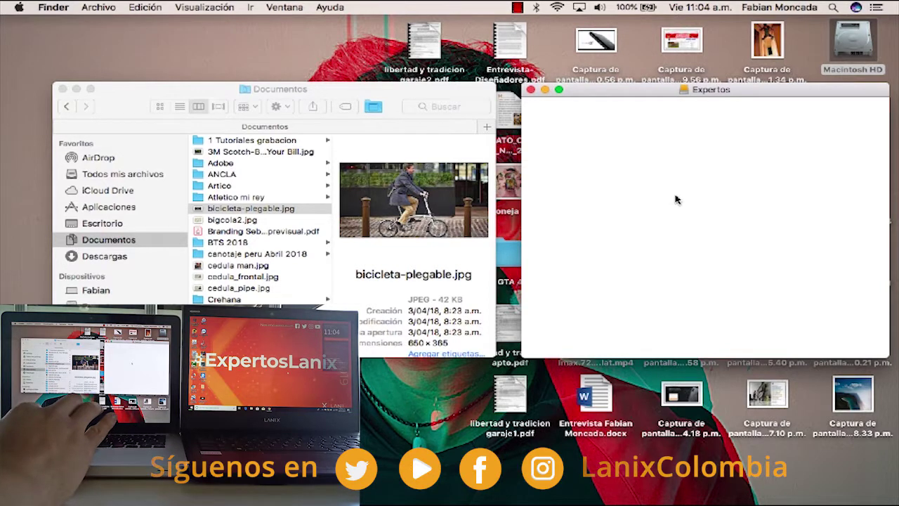
{"action": "left_click", "coordinate": [833, 9]}
Launch Disk Utility from Spotlight and select the external CT250MX5 drive
{"action": "type", "text": "uti"}
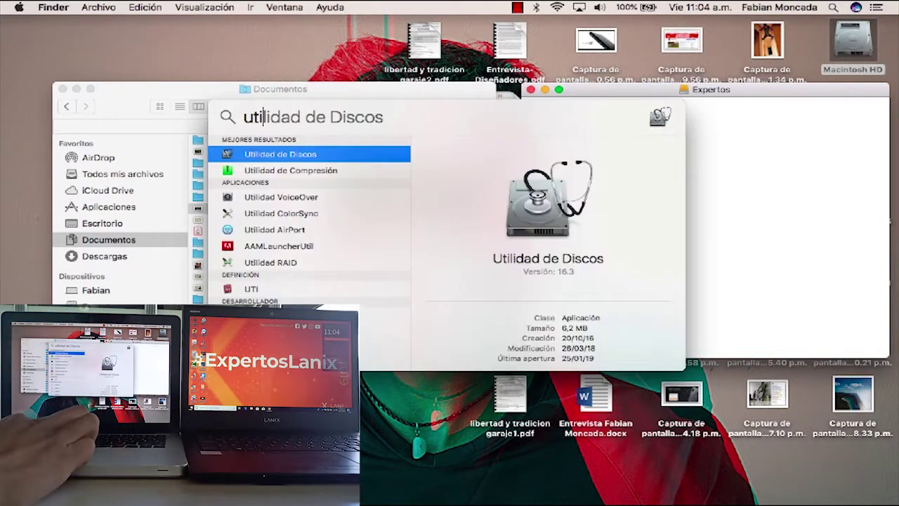
{"action": "left_click", "coordinate": [306, 157]}
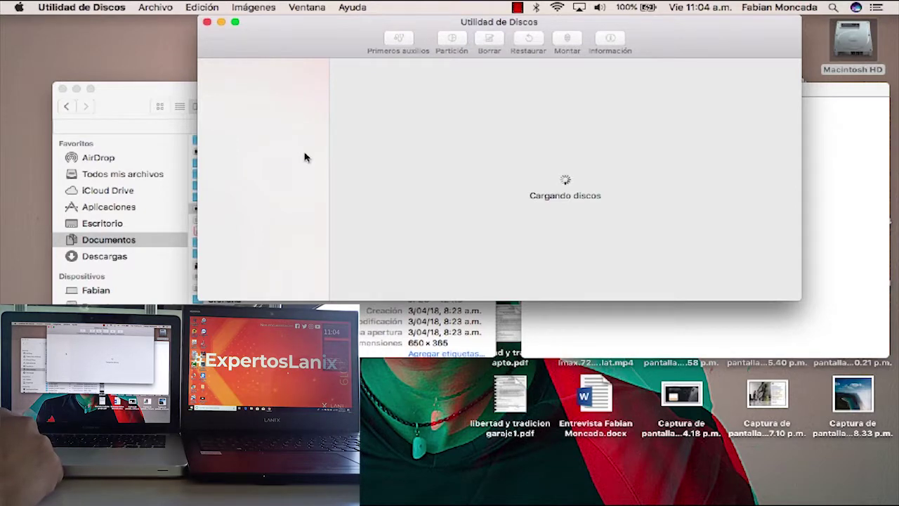
{"action": "left_click", "coordinate": [267, 132]}
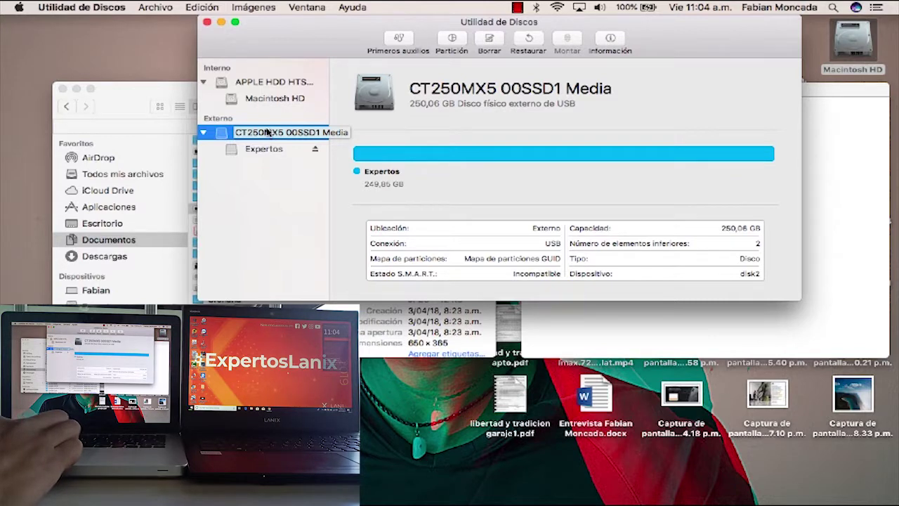
{"action": "key", "text": "Escape"}
Erase the CT250MX5 drive as ExFAT with the name Expertos
{"action": "left_click", "coordinate": [489, 41]}
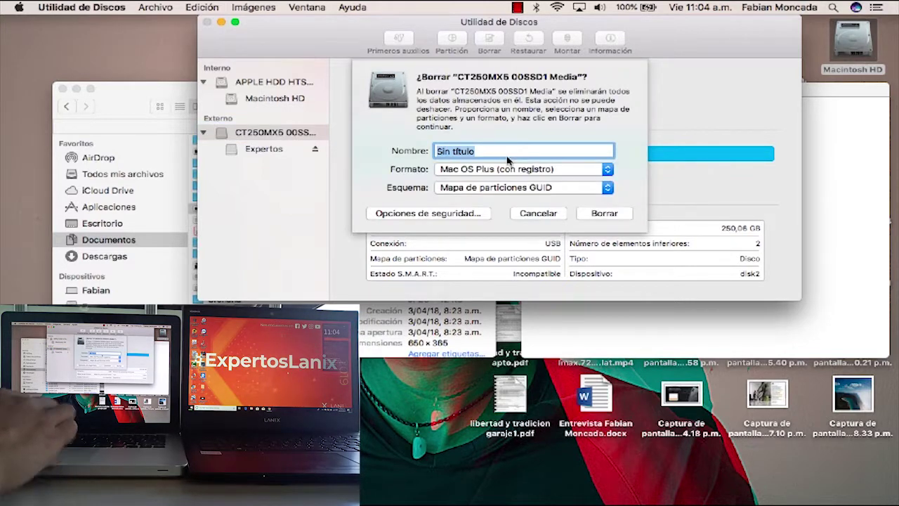
{"action": "type", "text": "Experto"}
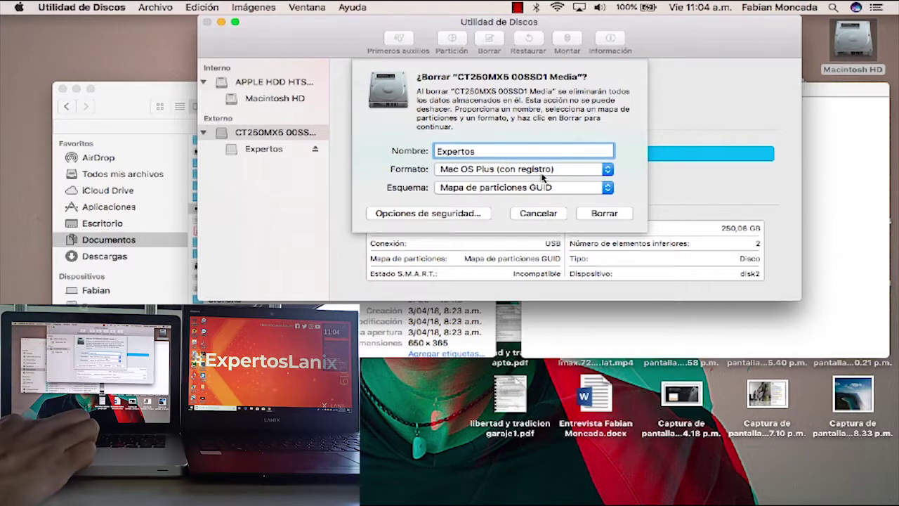
{"action": "type", "text": "s"}
{"action": "left_click", "coordinate": [603, 172]}
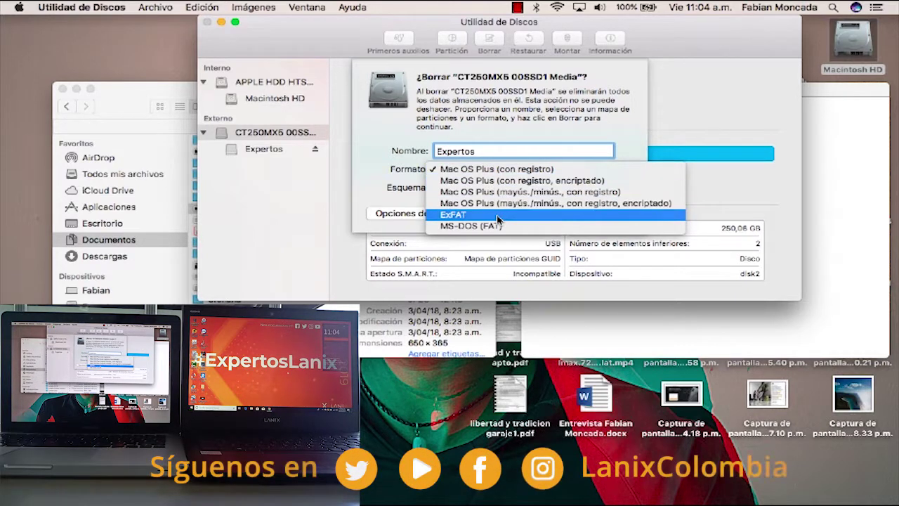
{"action": "left_click", "coordinate": [498, 217]}
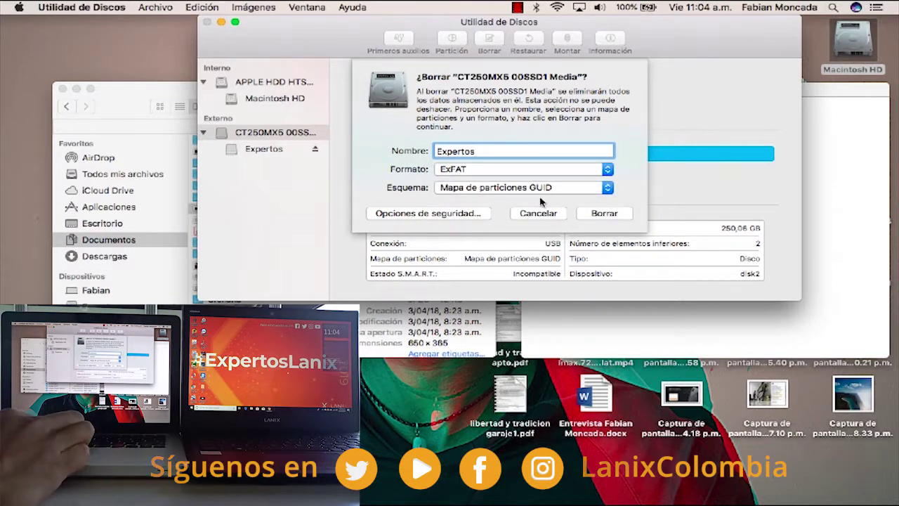
{"action": "left_click", "coordinate": [605, 213]}
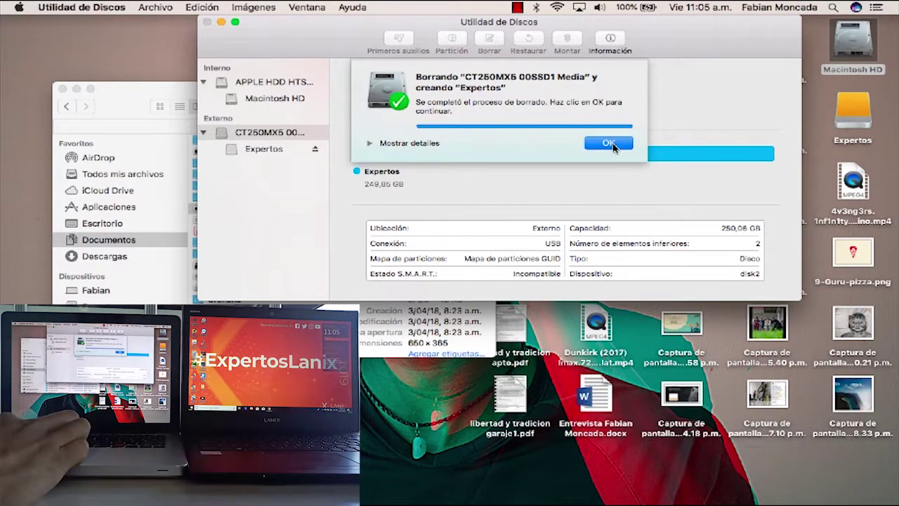
{"action": "left_click", "coordinate": [608, 143]}
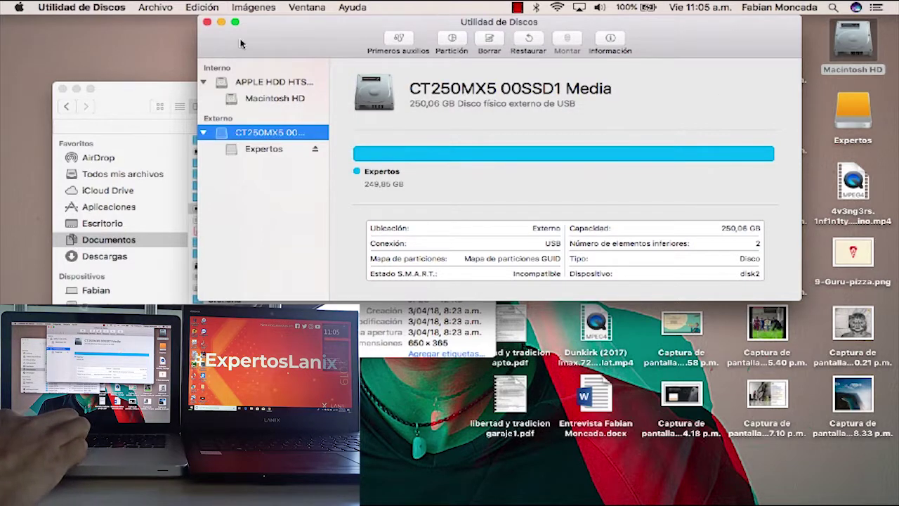
Open the Expertos drive in its own window and move it beside Documentos
{"action": "left_click", "coordinate": [208, 24]}
{"action": "double_click", "coordinate": [853, 113]}
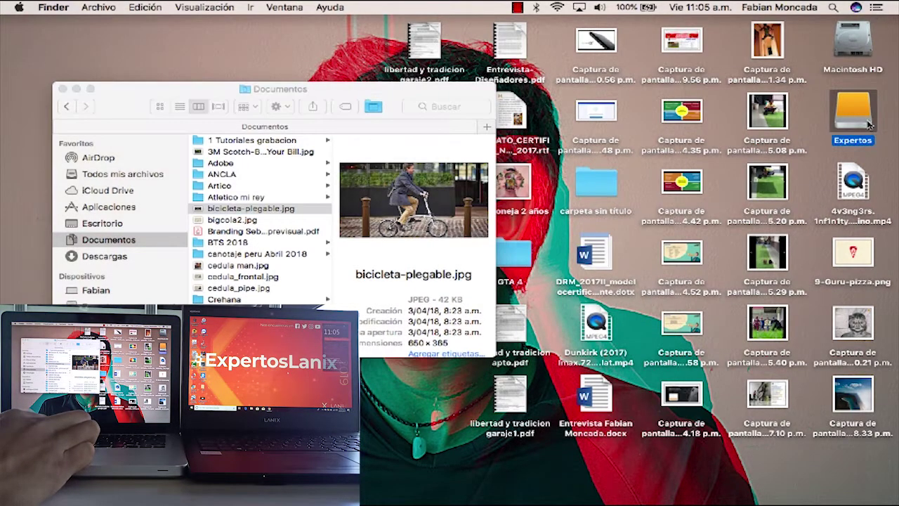
{"action": "right_click", "coordinate": [378, 94]}
{"action": "left_click", "coordinate": [205, 98]}
{"action": "right_click", "coordinate": [194, 102]}
{"action": "left_click", "coordinate": [157, 106]}
{"action": "left_click_drag", "start_coordinate": [157, 106], "coordinate": [443, 106]}
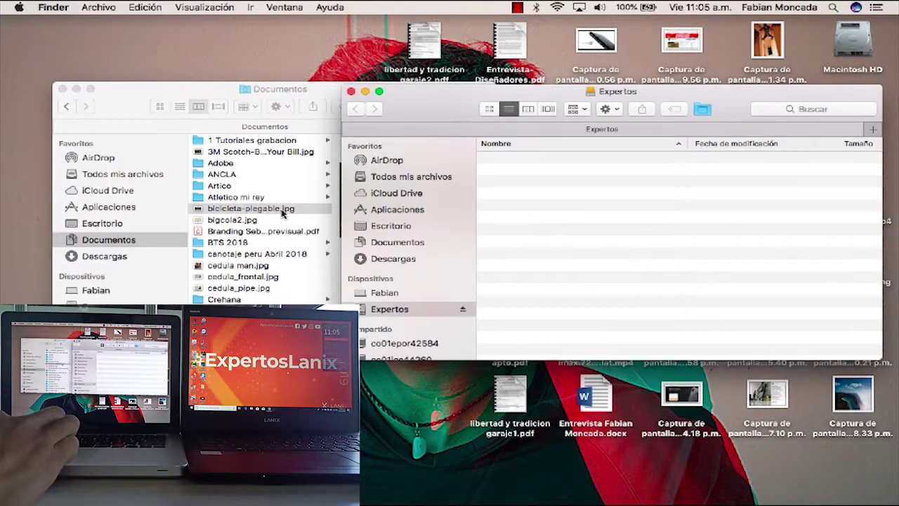
Copy bicicleta-plegable.jpg and the Crehana folder from Documentos onto the Expertos drive
{"action": "left_click_drag", "start_coordinate": [283, 215], "coordinate": [596, 205]}
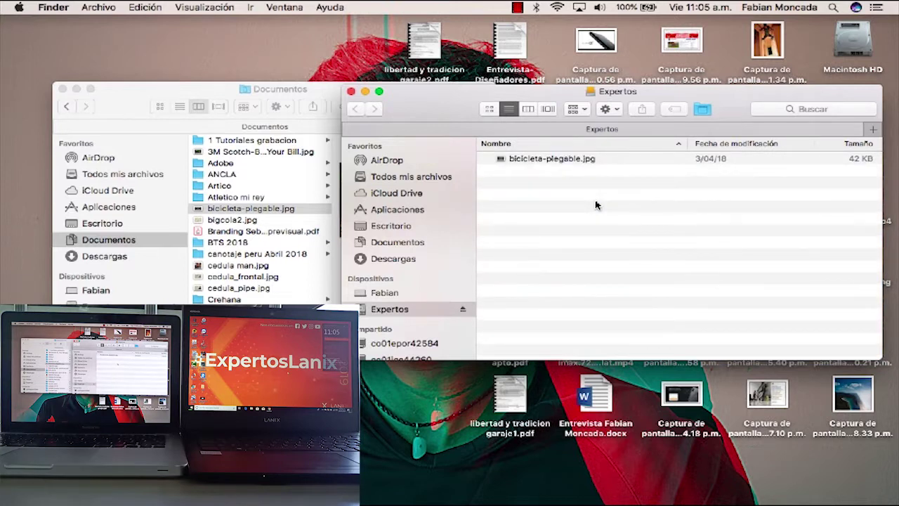
{"action": "left_click", "coordinate": [231, 300]}
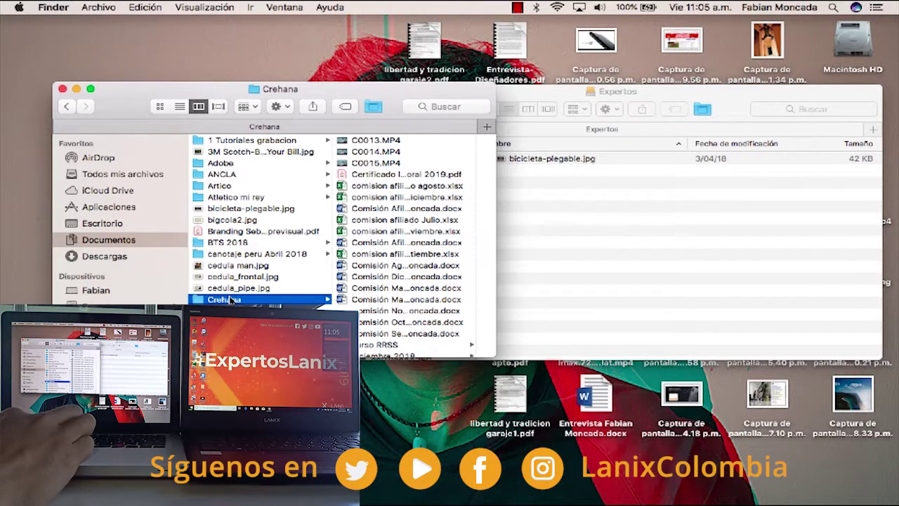
{"action": "left_click_drag", "start_coordinate": [230, 300], "coordinate": [632, 227]}
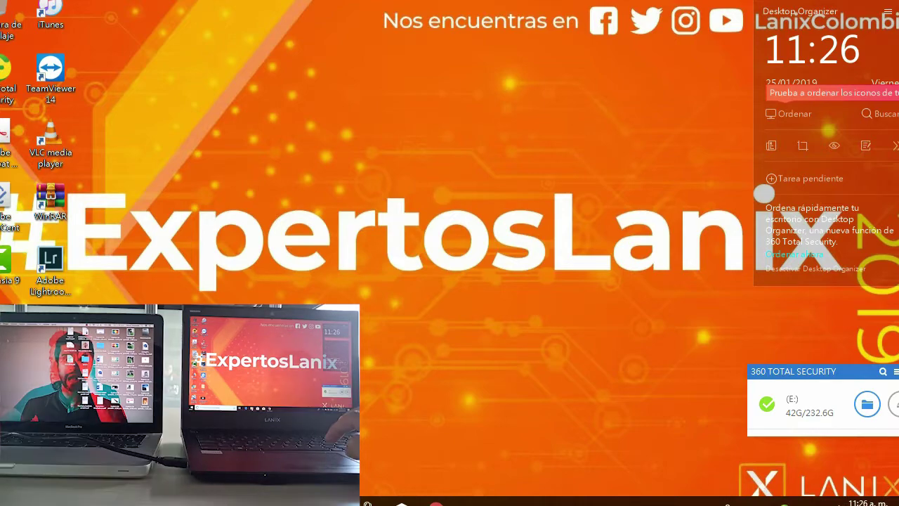
Open File Explorer at Acceso rápido on the Windows laptop with Win+E
{"action": "key", "text": "super+e"}
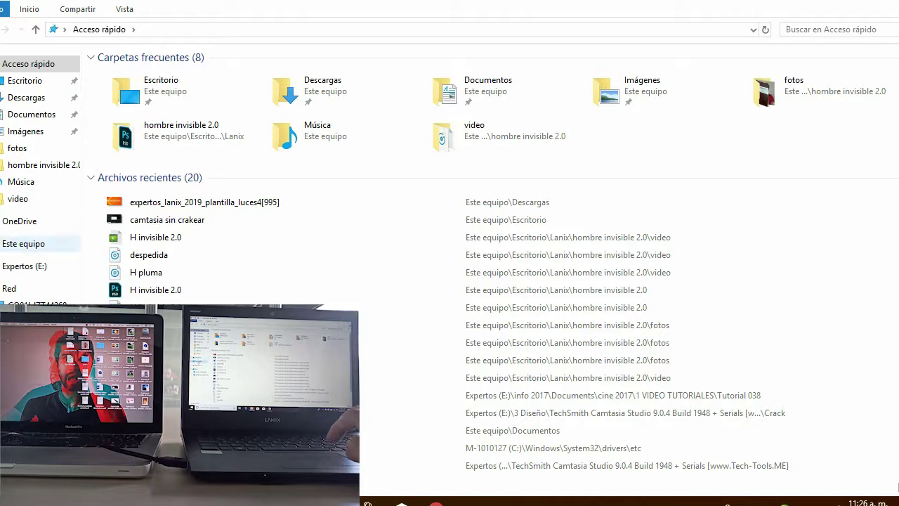
Browse Este equipo into the Expertos (E:) drive, then go to Documentos
{"action": "left_click", "coordinate": [28, 243]}
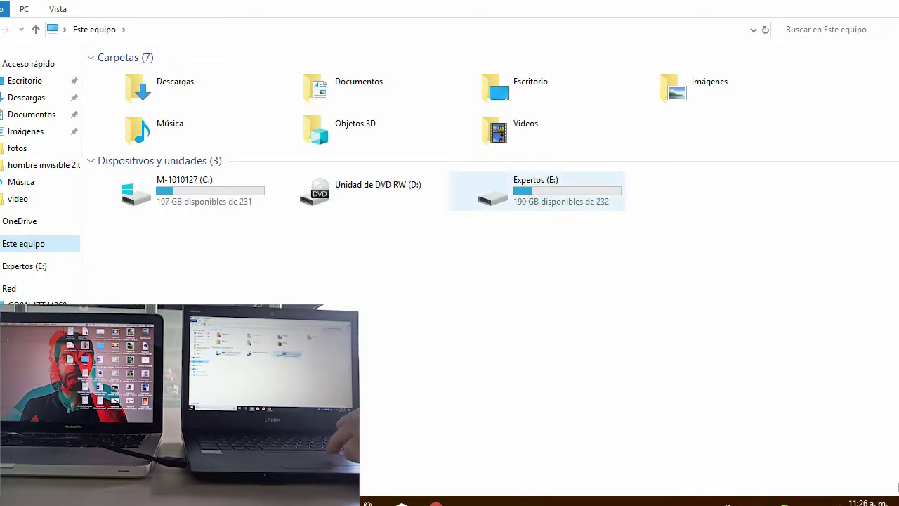
{"action": "double_click", "coordinate": [534, 189]}
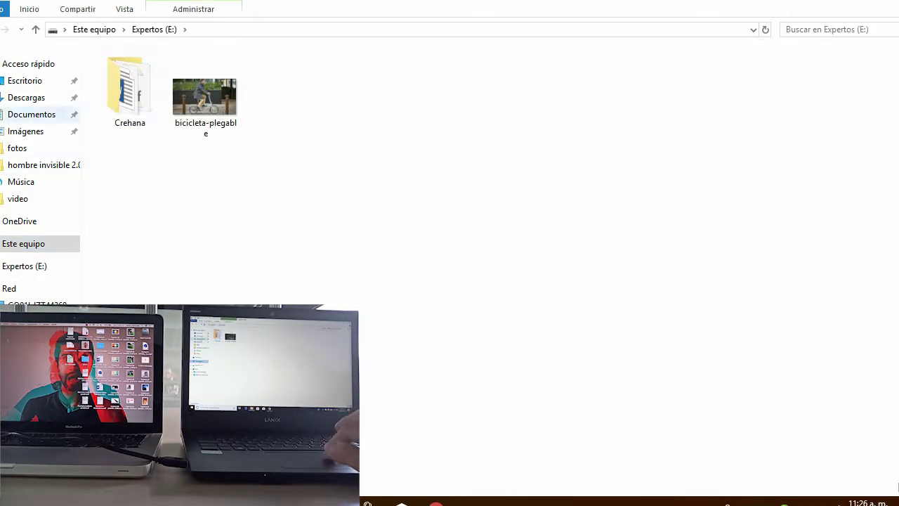
{"action": "left_click", "coordinate": [32, 113]}
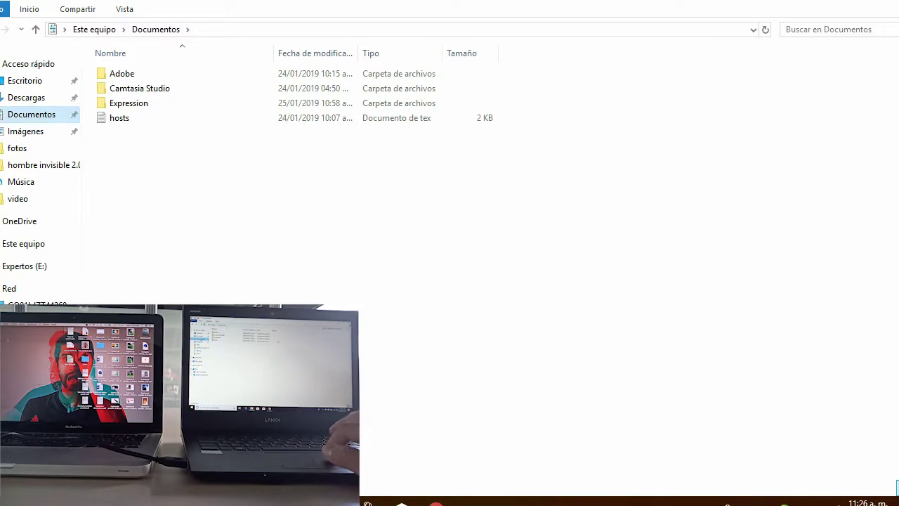
Create a new folder named 'back up' in Documentos and open it
{"action": "right_click", "coordinate": [164, 176]}
{"action": "mouse_move", "coordinate": [211, 315]}
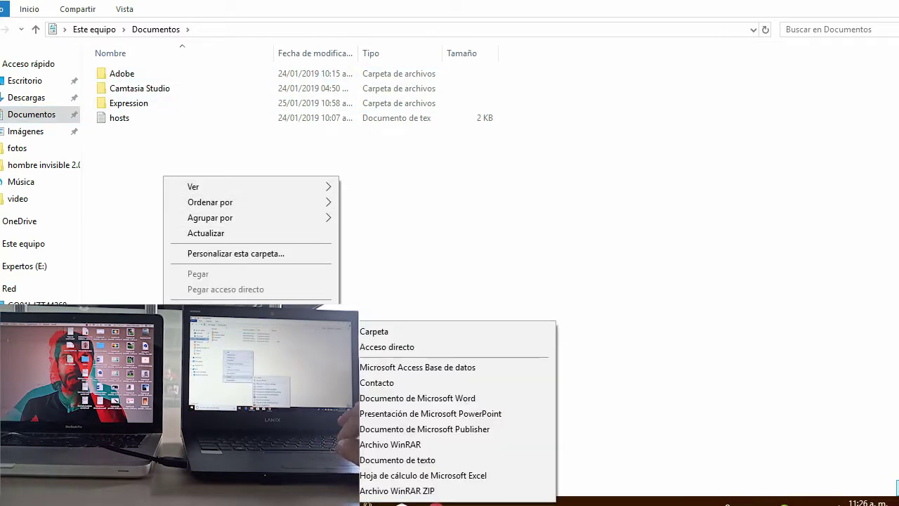
{"action": "left_click", "coordinate": [375, 331]}
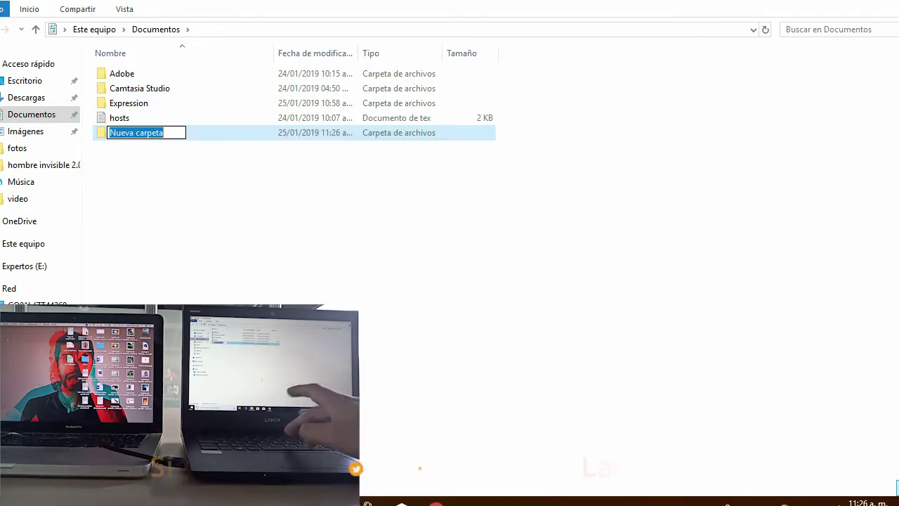
{"action": "type", "text": "back up"}
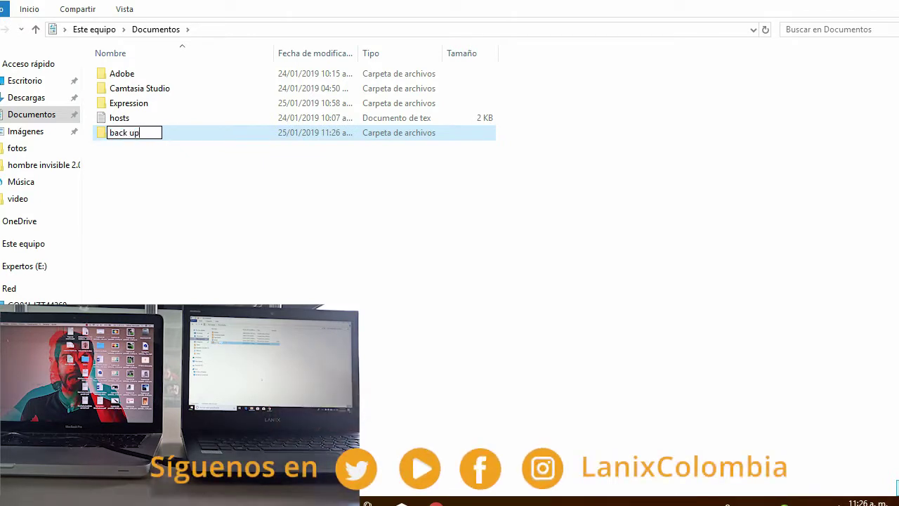
{"action": "key", "text": "Return"}
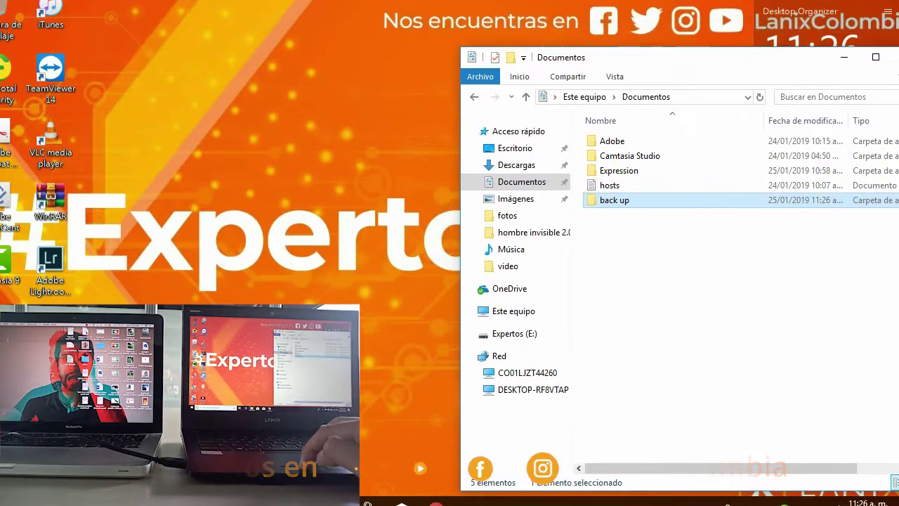
{"action": "key", "text": "Return"}
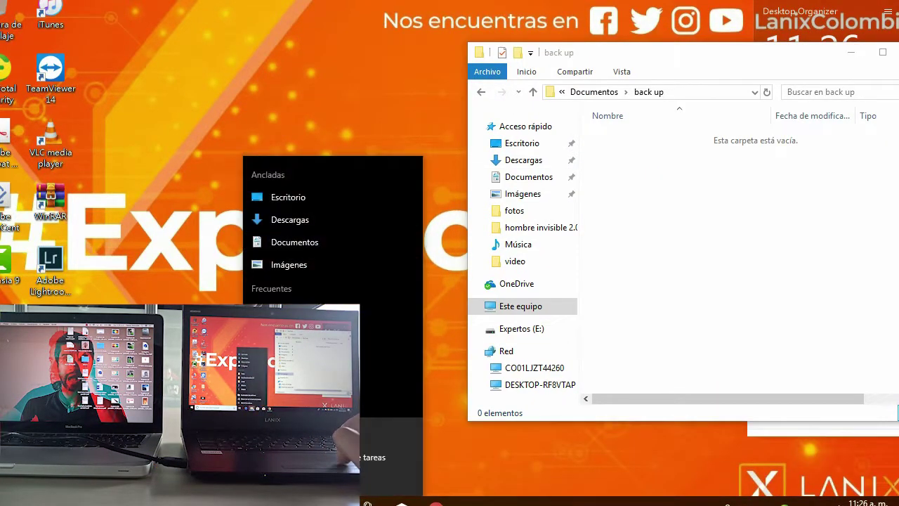
From a second Explorer window on Expertos (E:), drag bicicleta-plegable and Crehana into back up
{"action": "key", "text": "super+e"}
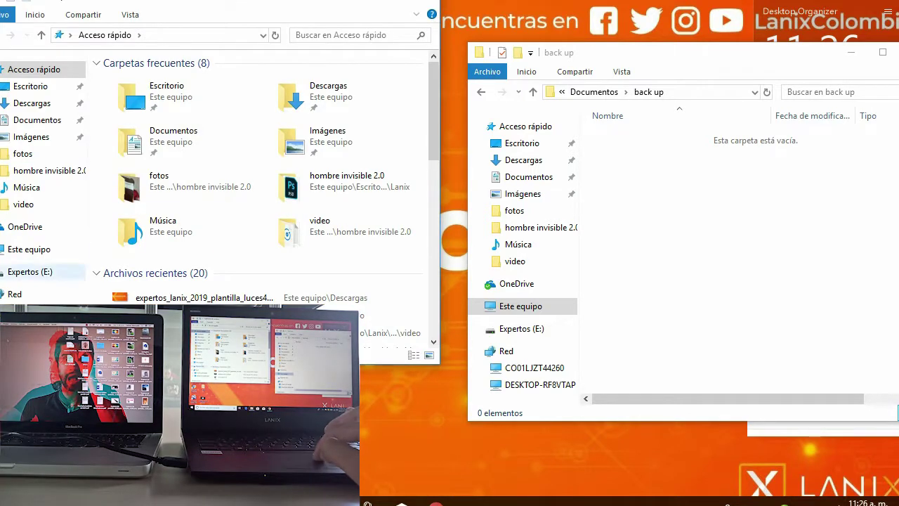
{"action": "left_click", "coordinate": [30, 272]}
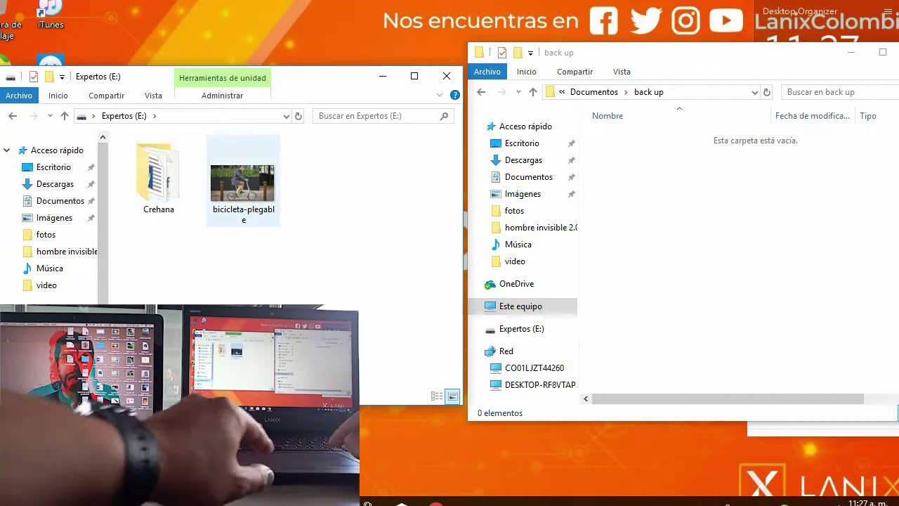
{"action": "left_click_drag", "start_coordinate": [238, 191], "coordinate": [681, 207]}
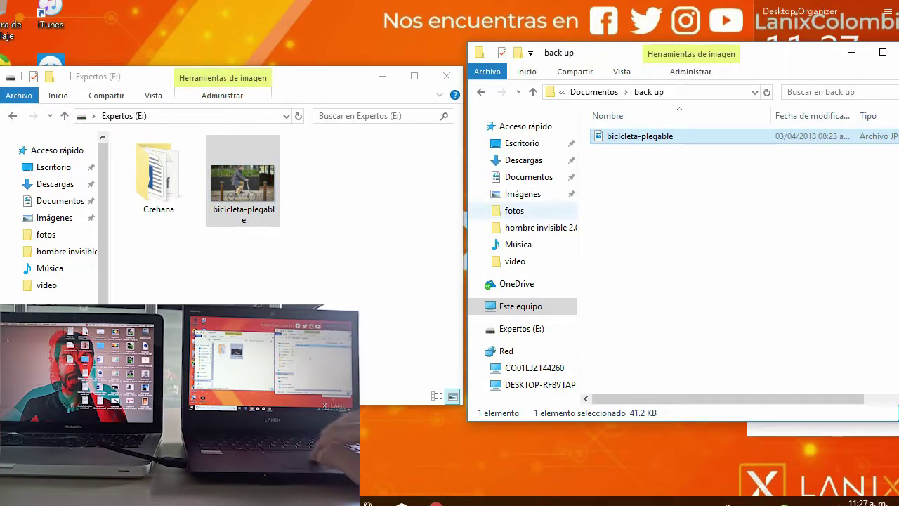
{"action": "left_click_drag", "start_coordinate": [158, 180], "coordinate": [651, 257]}
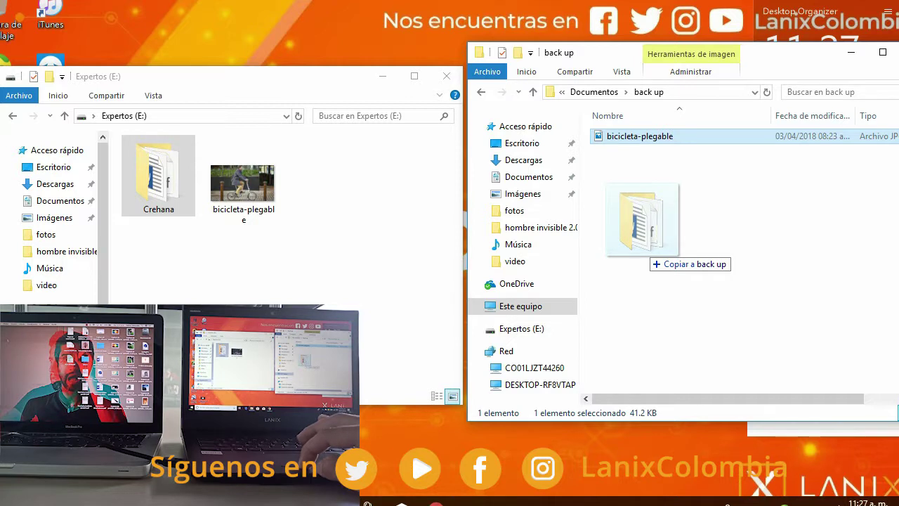
{"action": "left_click_drag", "start_coordinate": [651, 257], "coordinate": [650, 257]}
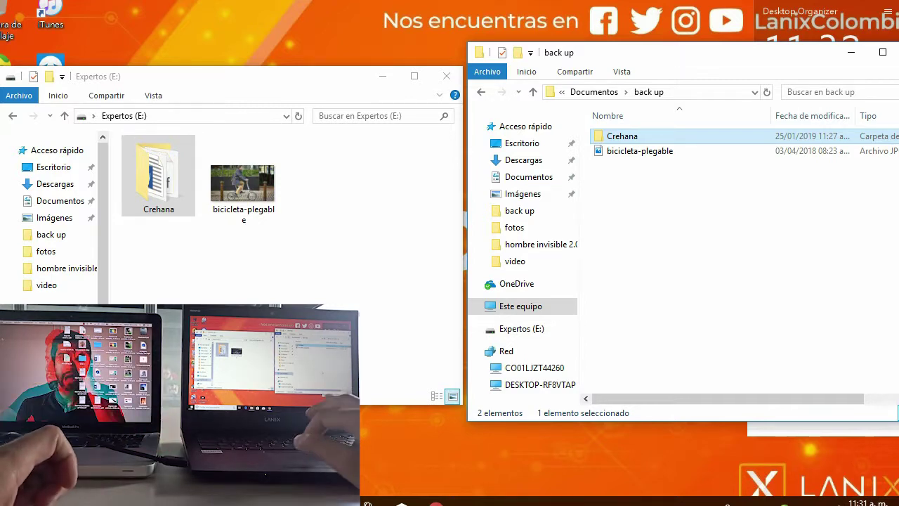
Close both Explorer windows and eject the Portable USB 3.0 Drive from the system tray
{"action": "key", "text": "alt+F4"}
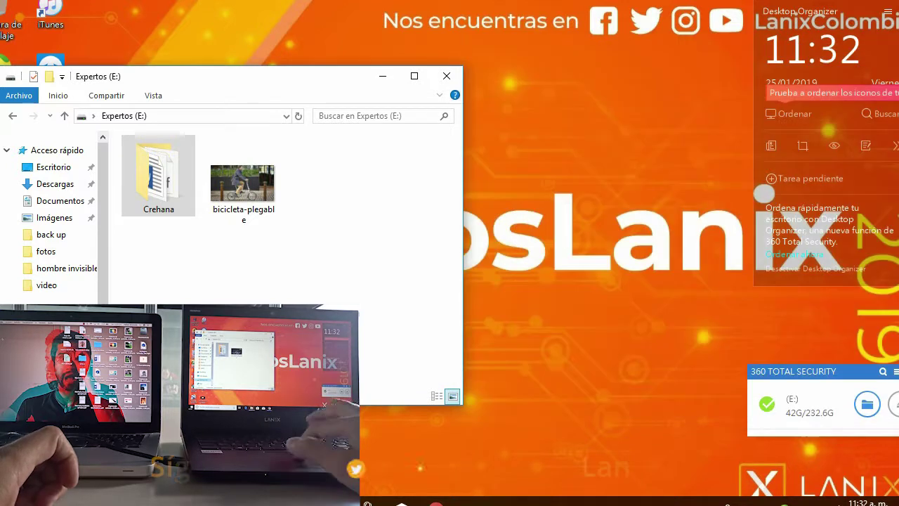
{"action": "key", "text": "alt+F4"}
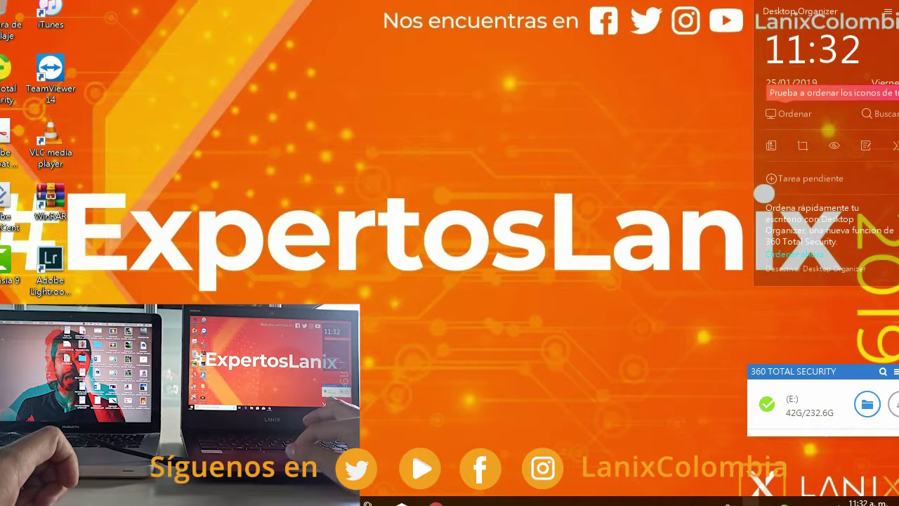
{"action": "left_click", "coordinate": [728, 503]}
{"action": "left_click", "coordinate": [750, 453]}
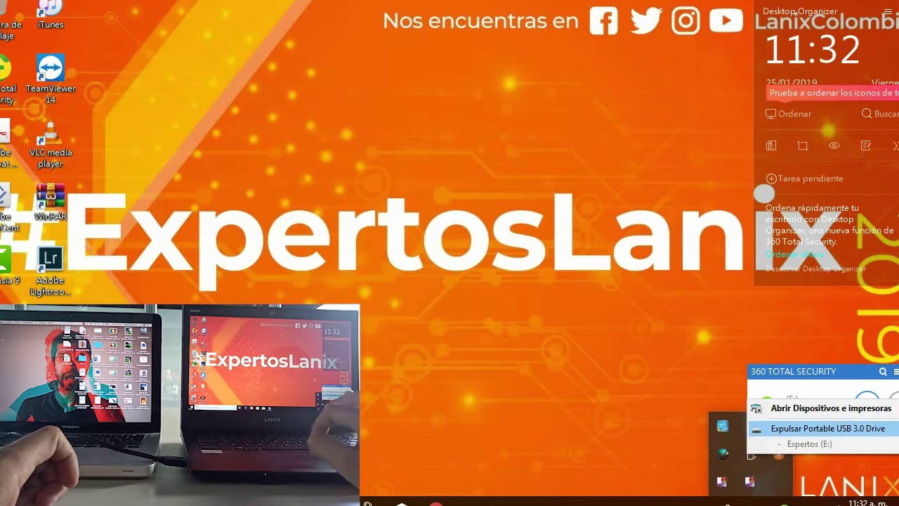
{"action": "left_click", "coordinate": [827, 427]}
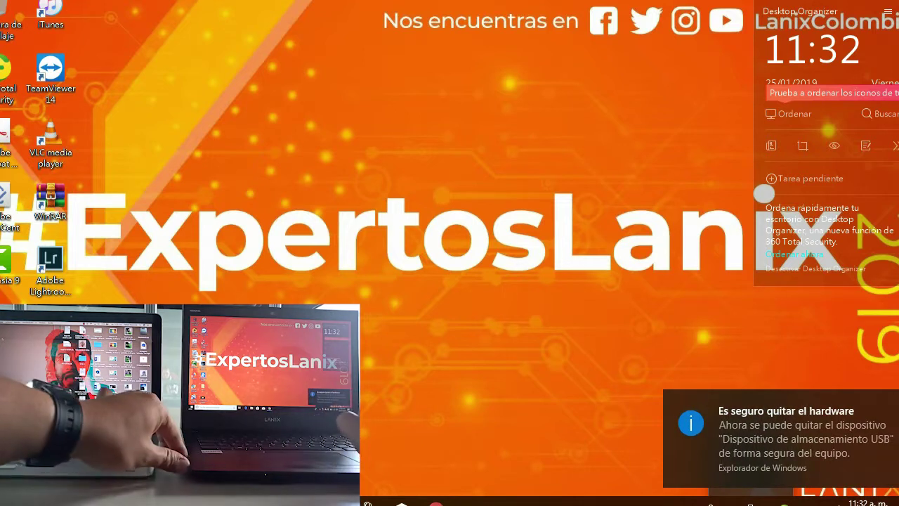